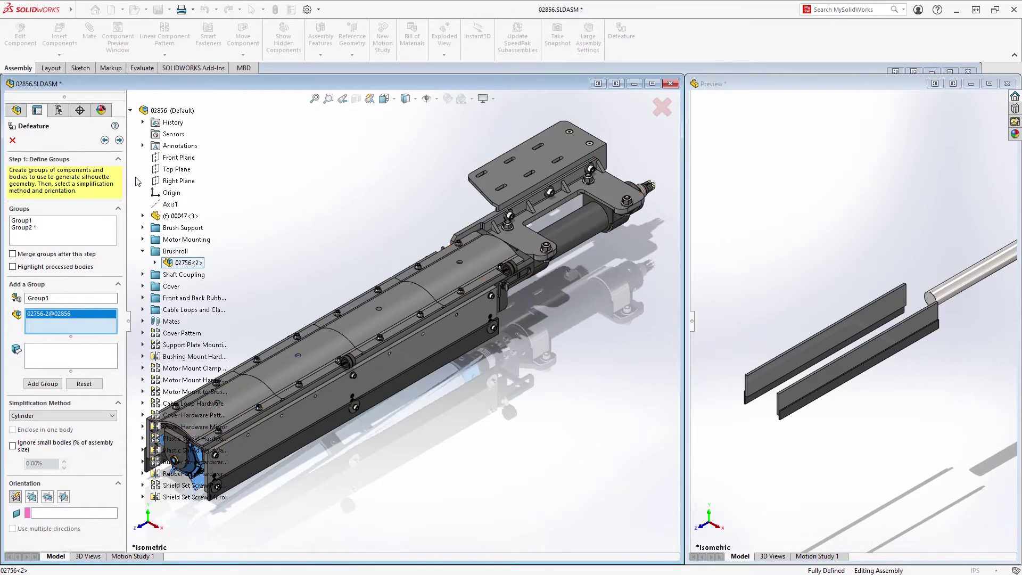
Add brushroll 02756-2 as a defeature group with Polygon Outline simplification oriented to Front Plane
{"action": "left_click", "coordinate": [131, 112]}
{"action": "left_click", "coordinate": [57, 417]}
{"action": "left_click", "coordinate": [30, 439]}
{"action": "left_click", "coordinate": [32, 497]}
{"action": "left_click", "coordinate": [41, 387]}
{"action": "left_click", "coordinate": [534, 297]}
Add the four 03037 cover panels as a Tight Fit Outline defeature group
{"action": "left_click", "coordinate": [230, 391]}
{"action": "left_click", "coordinate": [319, 351]}
{"action": "left_click", "coordinate": [399, 312]}
{"action": "left_click", "coordinate": [428, 289]}
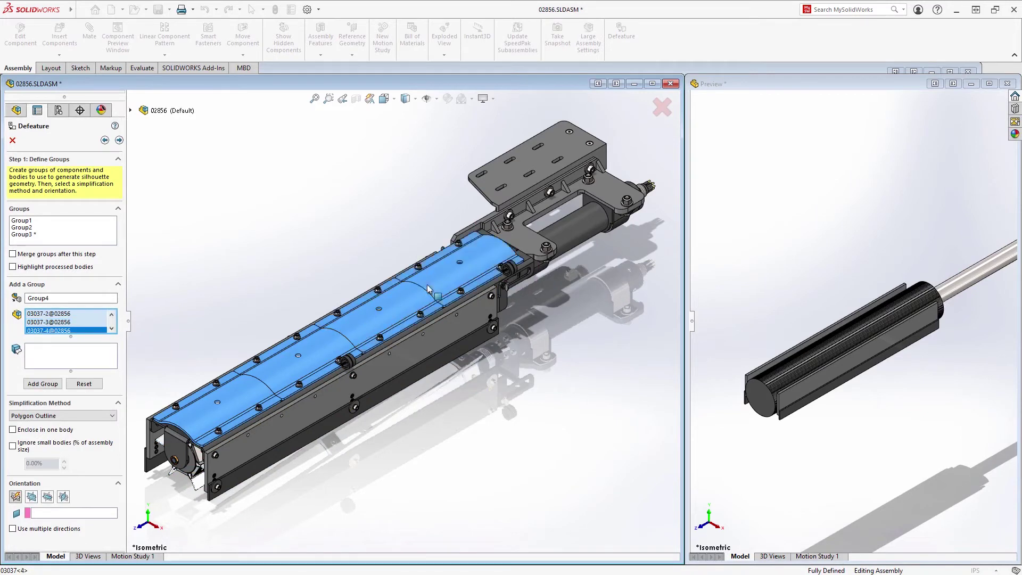
{"action": "left_click", "coordinate": [78, 415]}
{"action": "left_click", "coordinate": [71, 446]}
{"action": "left_click", "coordinate": [33, 517]}
{"action": "left_click", "coordinate": [41, 392]}
Add the two 00257 cylinders as a defeature group oriented to the Front Plane
{"action": "middle_click_drag", "start_coordinate": [452, 456], "coordinate": [359, 443]}
{"action": "left_click", "coordinate": [500, 387]}
{"action": "left_click", "coordinate": [592, 415]}
{"action": "left_click", "coordinate": [33, 496]}
{"action": "left_click", "coordinate": [52, 387]}
Add the 03024/03020 bracket and top plate as a None (Copy Geometry) group
{"action": "middle_click_drag", "start_coordinate": [573, 445], "coordinate": [458, 446]}
{"action": "left_click", "coordinate": [407, 344]}
{"action": "left_click", "coordinate": [470, 308]}
{"action": "left_click", "coordinate": [75, 415]}
{"action": "left_click", "coordinate": [78, 452]}
{"action": "left_click", "coordinate": [44, 386]}
Save the defeatured result as the new Default_defeature configuration
{"action": "left_click", "coordinate": [119, 140]}
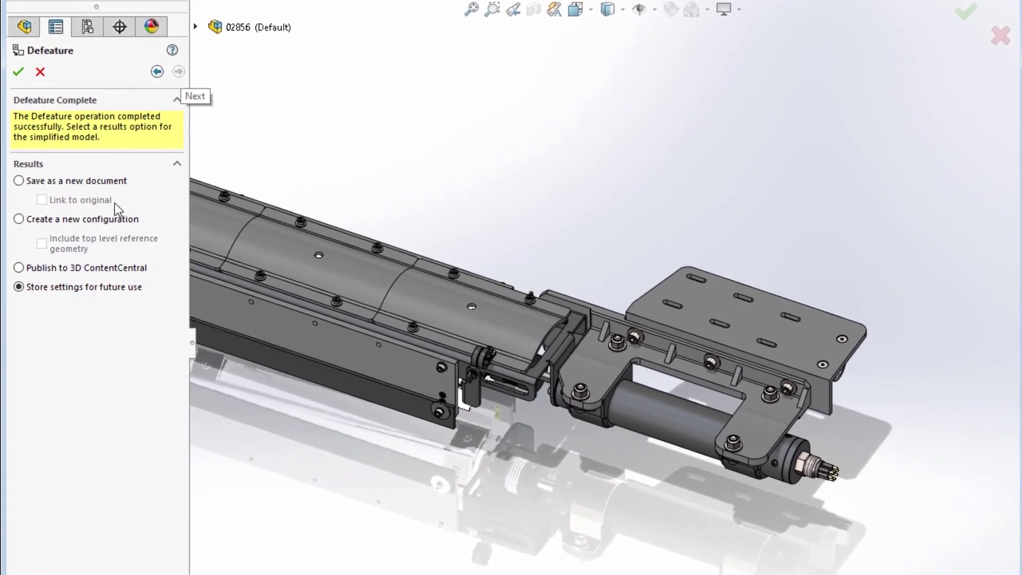
{"action": "left_click", "coordinate": [102, 219]}
{"action": "left_click", "coordinate": [19, 72]}
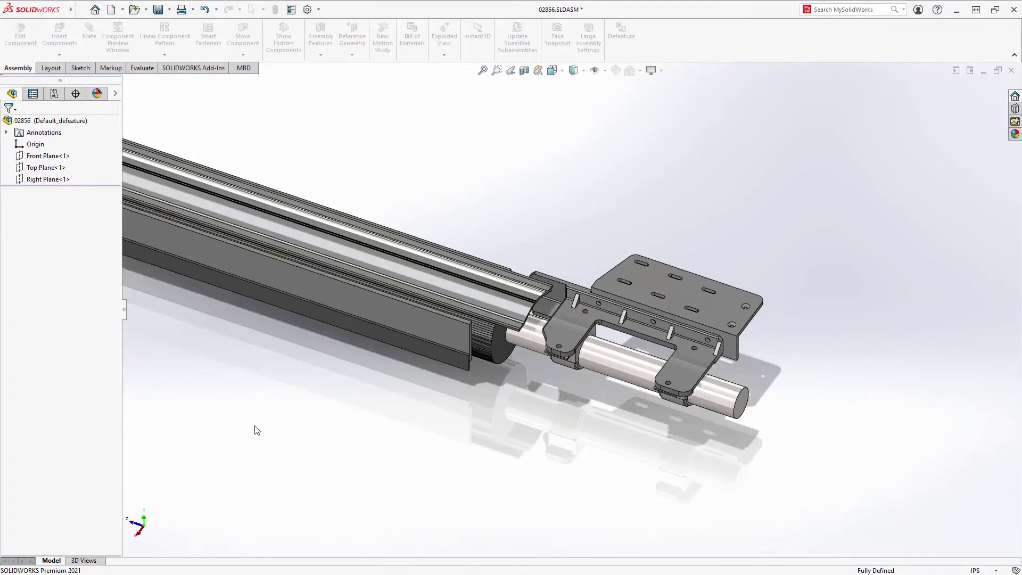
Reactivate the full Default configuration in ConfigurationManager, then switch to the other open document
{"action": "right_click_drag", "start_coordinate": [235, 413], "coordinate": [281, 389]}
{"action": "middle_click_drag", "start_coordinate": [290, 392], "coordinate": [282, 355]}
{"action": "left_click", "coordinate": [54, 94]}
{"action": "left_click", "coordinate": [18, 141]}
{"action": "double_click", "coordinate": [66, 141]}
{"action": "left_click", "coordinate": [12, 94]}
{"action": "key", "text": "ctrl+Tab"}
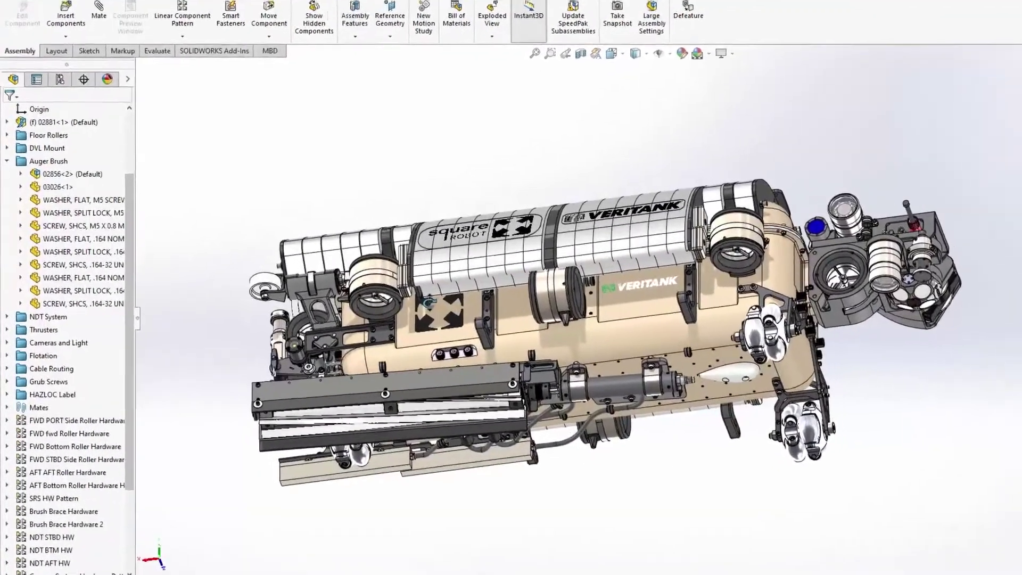